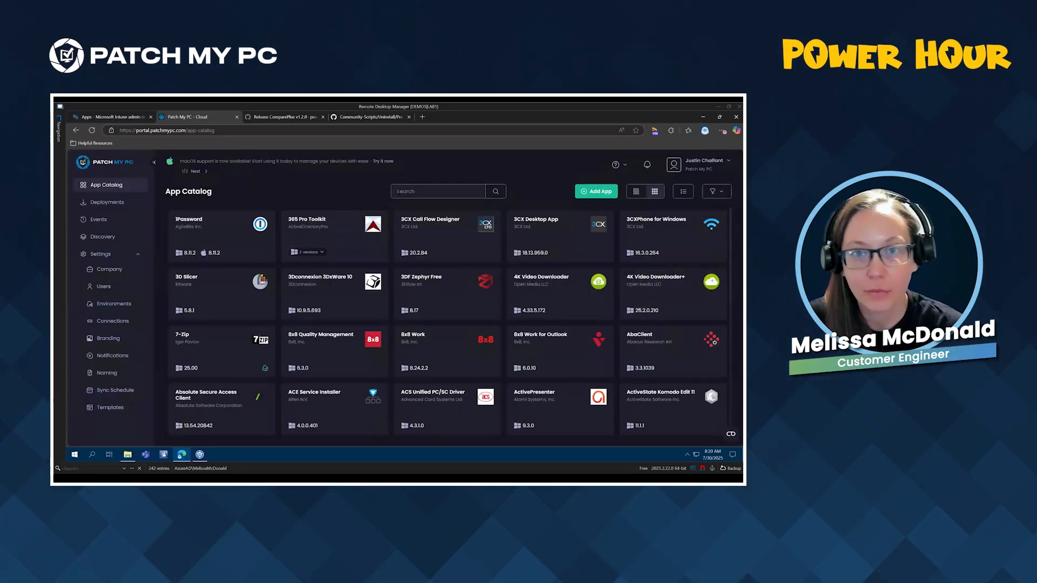
Find 7-Zip in the app catalog by searching for "7-zip" and start a new deployment of it.
{"action": "left_click", "coordinate": [427, 191]}
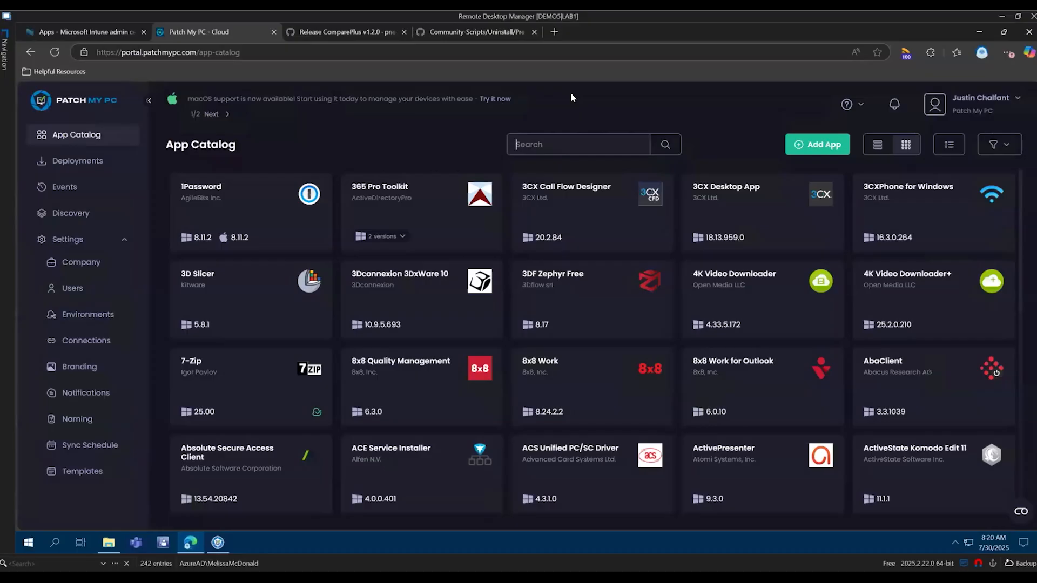
{"action": "type", "text": "7-"}
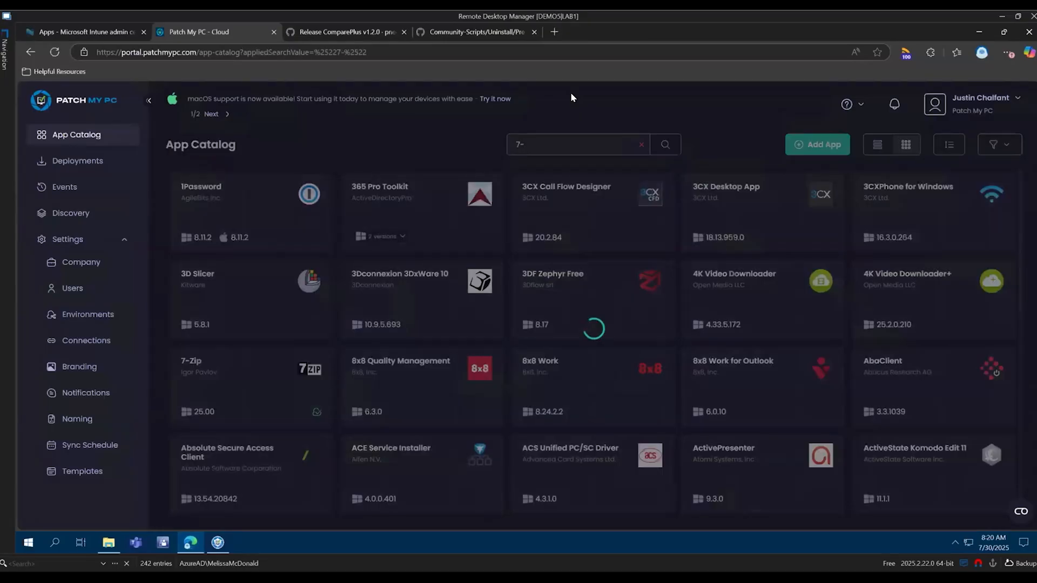
{"action": "type", "text": "zip"}
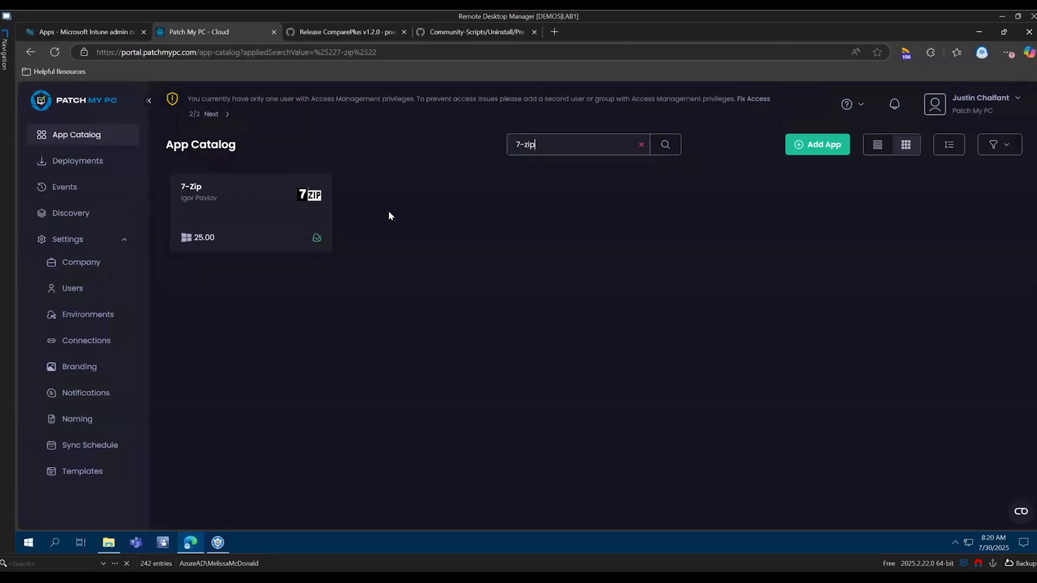
{"action": "left_click", "coordinate": [268, 204]}
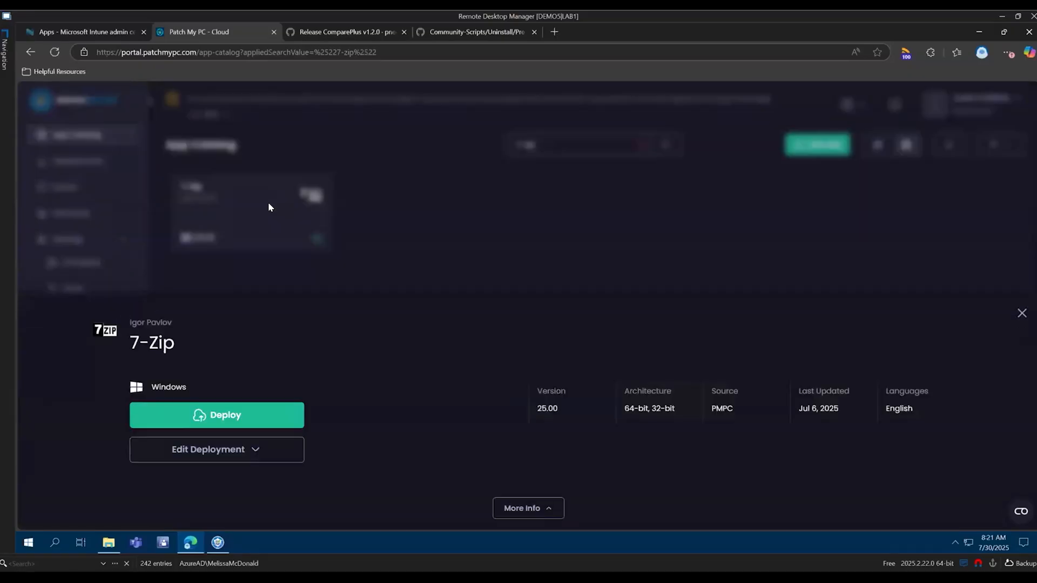
{"action": "left_click", "coordinate": [227, 414]}
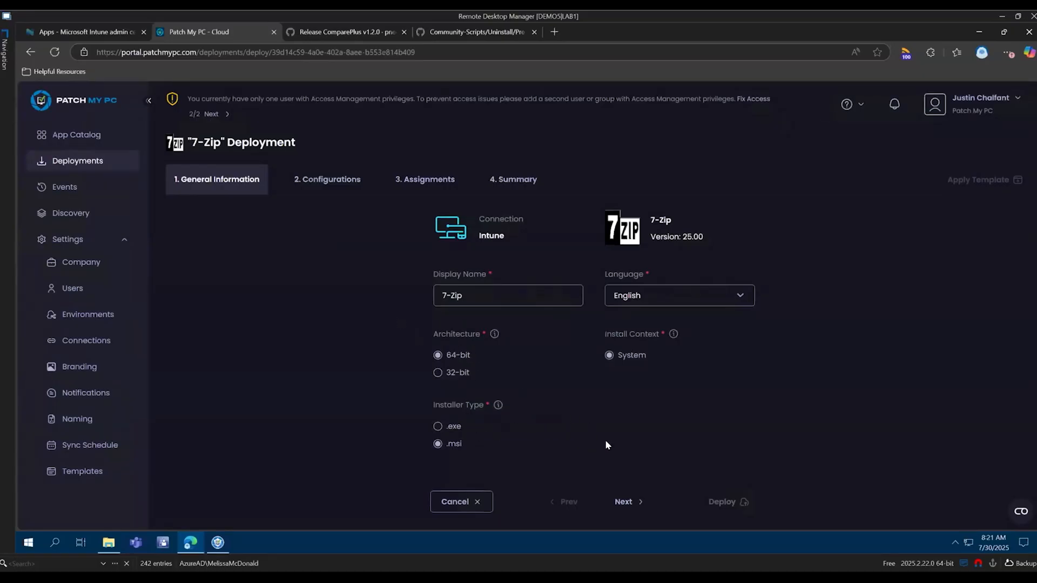
Accept the general information for the 7-Zip deployment and enable Scripts in its configurations.
{"action": "left_click", "coordinate": [622, 501]}
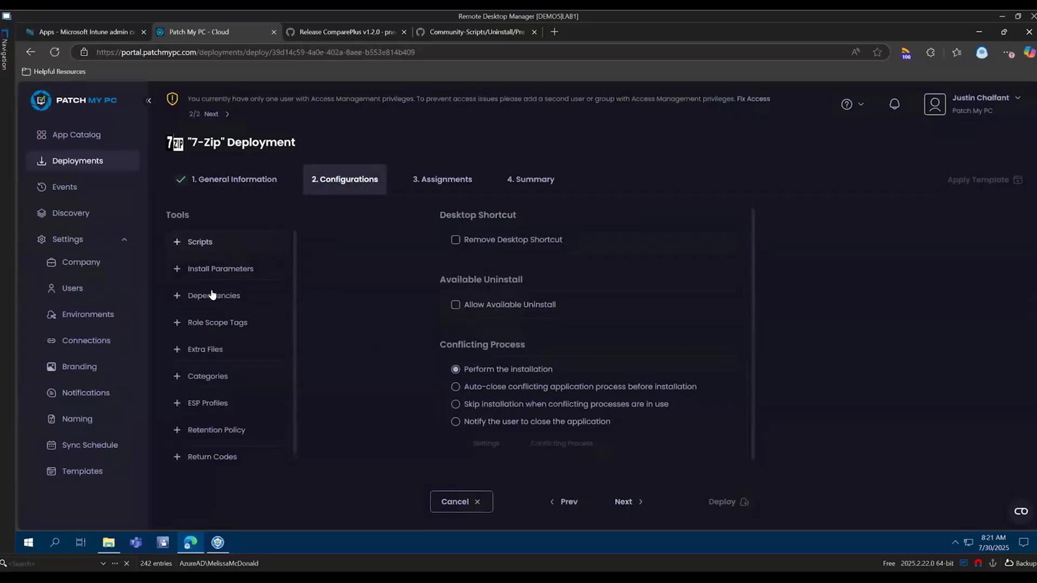
{"action": "scroll", "coordinate": [212, 303], "scroll_direction": "down", "scroll_amount": 1}
{"action": "scroll", "coordinate": [212, 340], "scroll_direction": "up", "scroll_amount": 1}
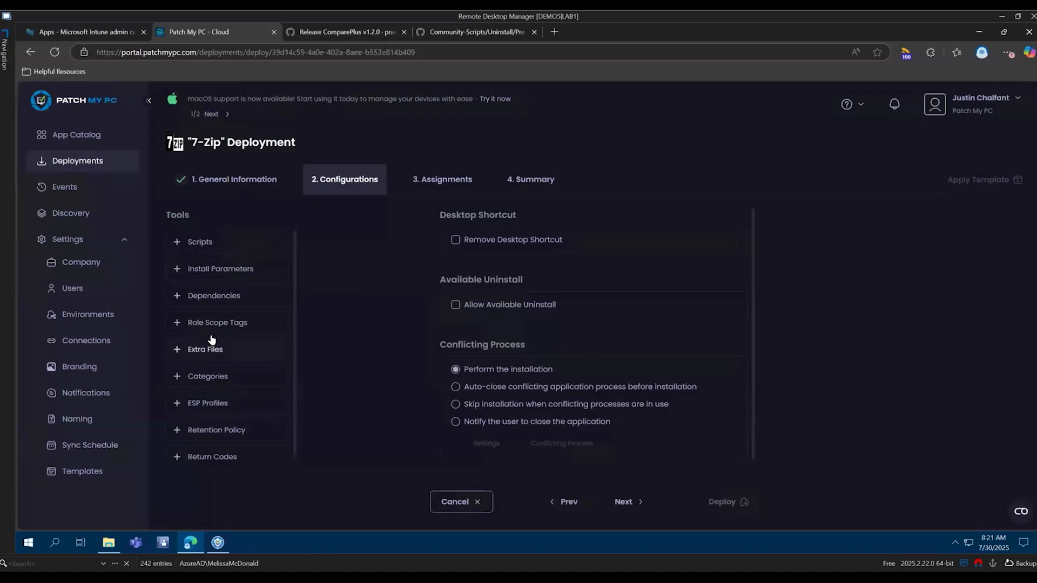
{"action": "left_click", "coordinate": [209, 241]}
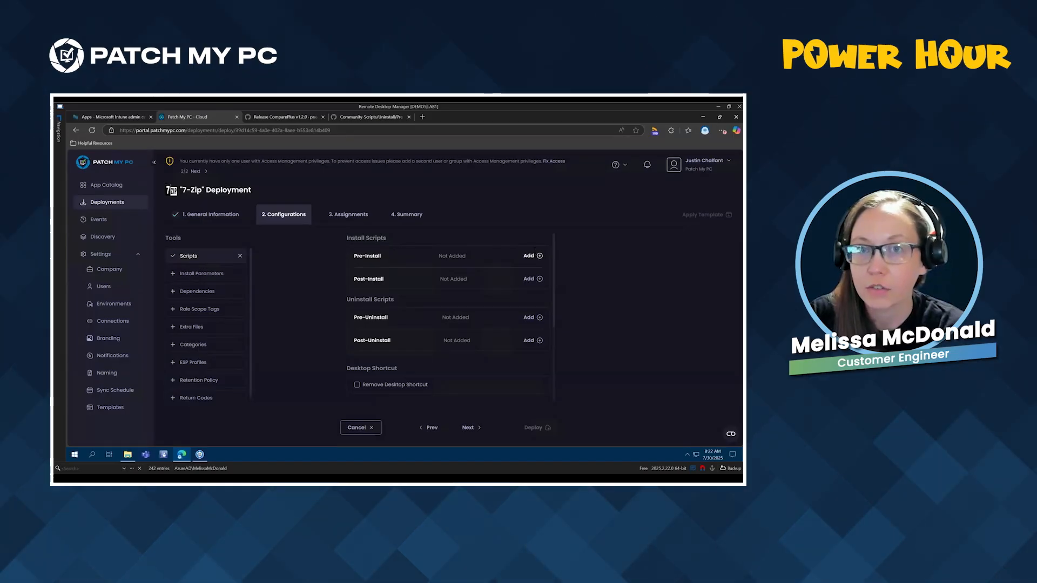
Add a pre-install script to the 7-Zip deployment by importing Uninstall-Software.ps1 from Downloads.
{"action": "left_click", "coordinate": [534, 255]}
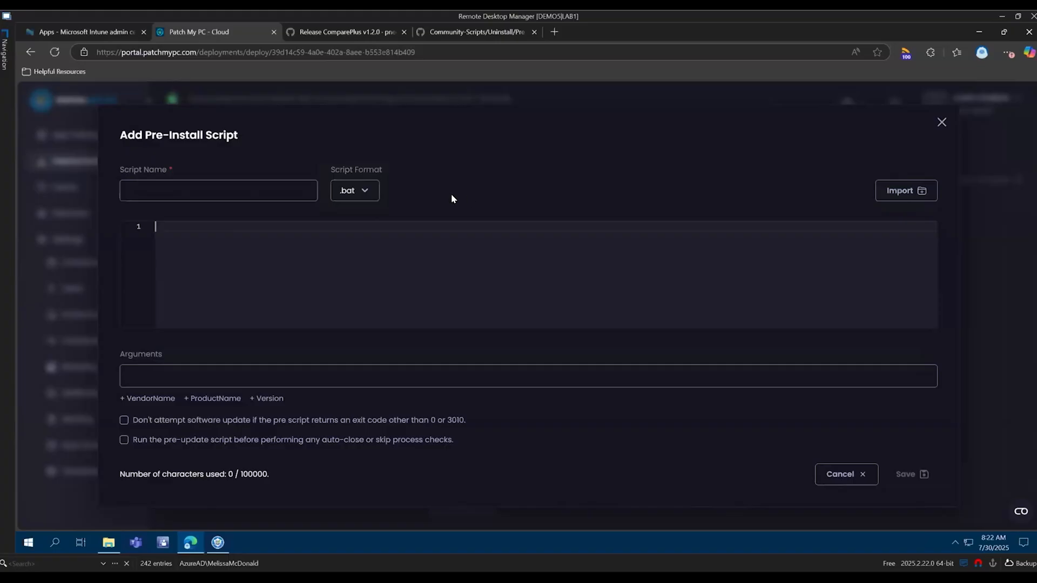
{"action": "left_click", "coordinate": [365, 191]}
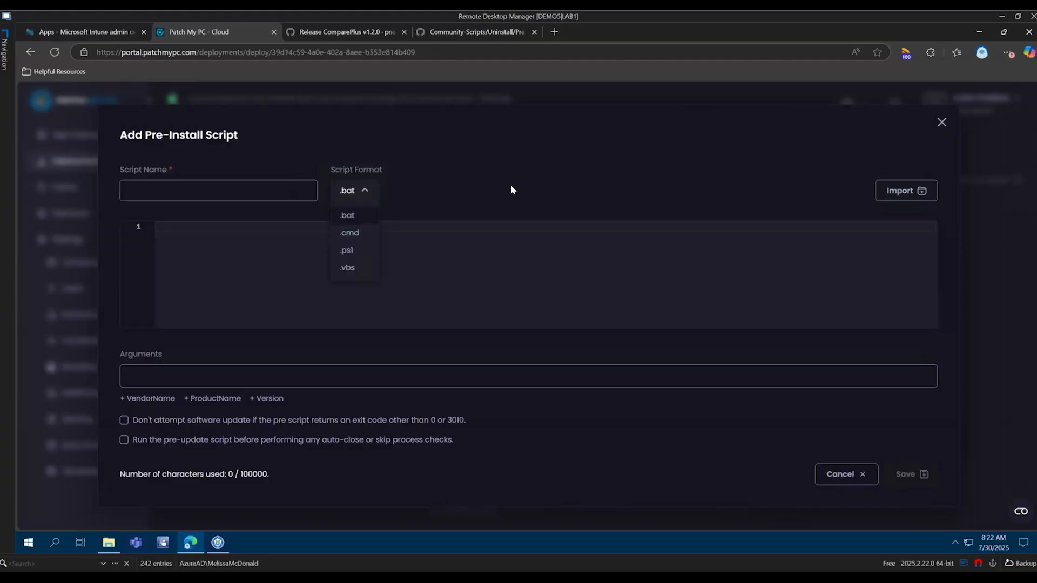
{"action": "left_click", "coordinate": [511, 185]}
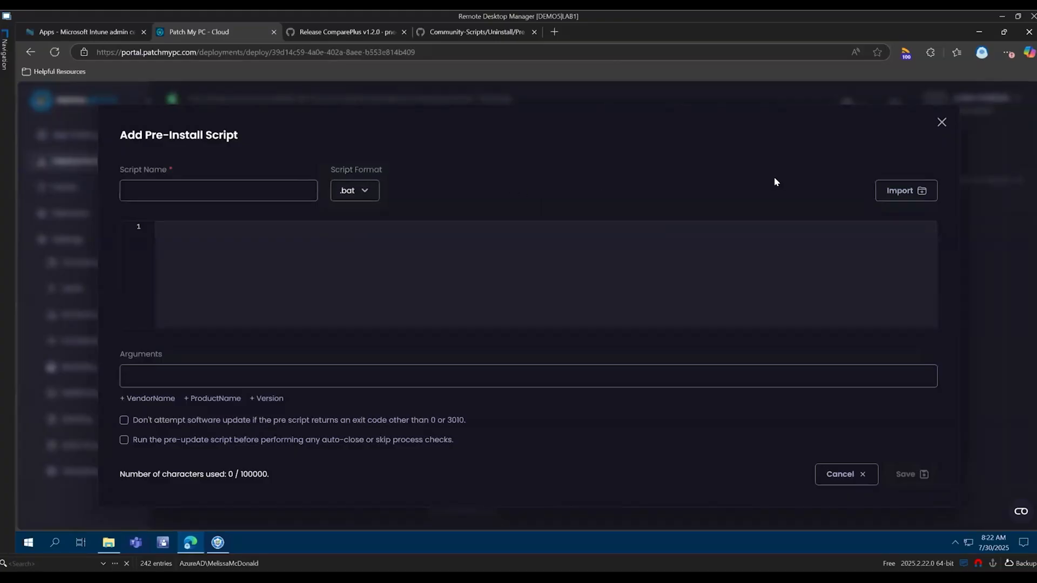
{"action": "left_click", "coordinate": [892, 186]}
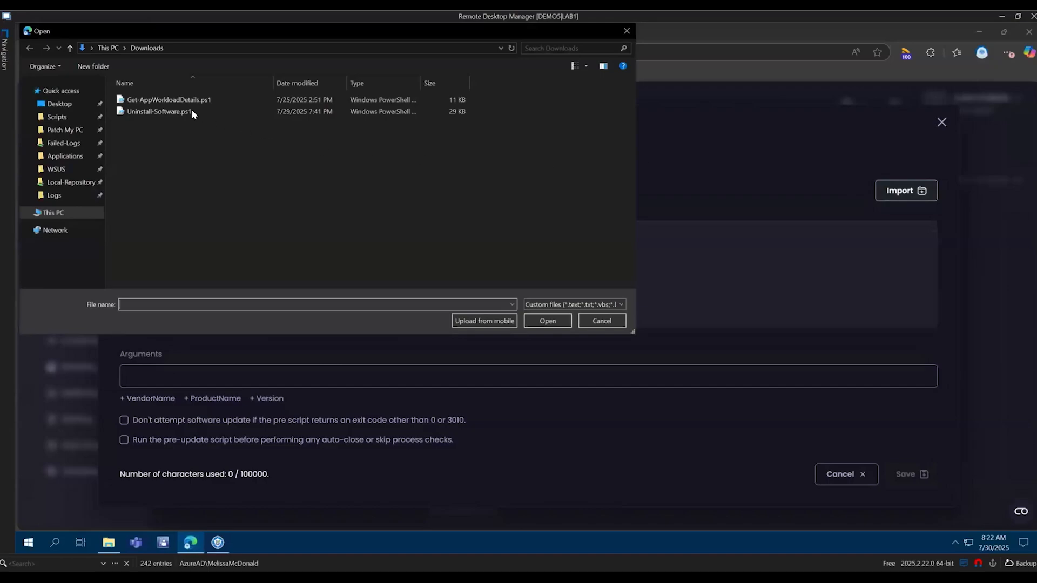
{"action": "left_click", "coordinate": [180, 111]}
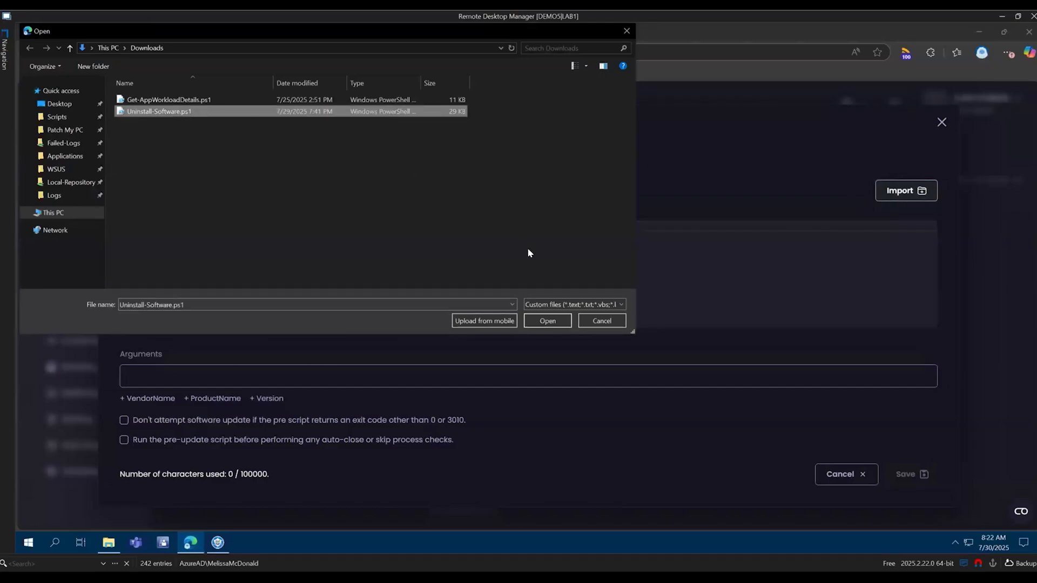
{"action": "left_click", "coordinate": [541, 320]}
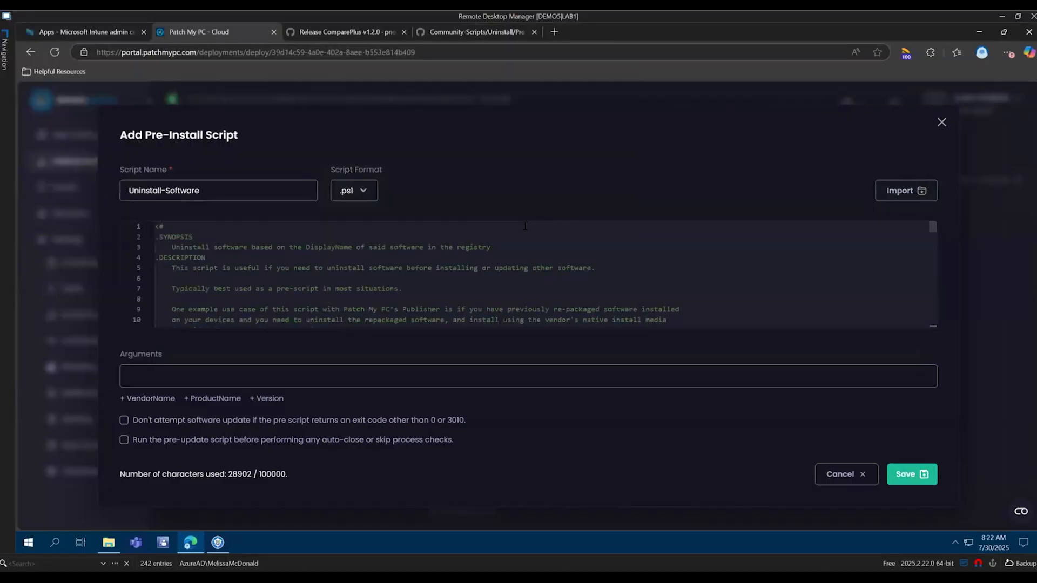
Give the pre-install script the arguments -DisplayName "7-zip*" -UninstallAll and save it with both pre-script options unchecked.
{"action": "scroll", "coordinate": [532, 268], "scroll_direction": "down", "scroll_amount": 5}
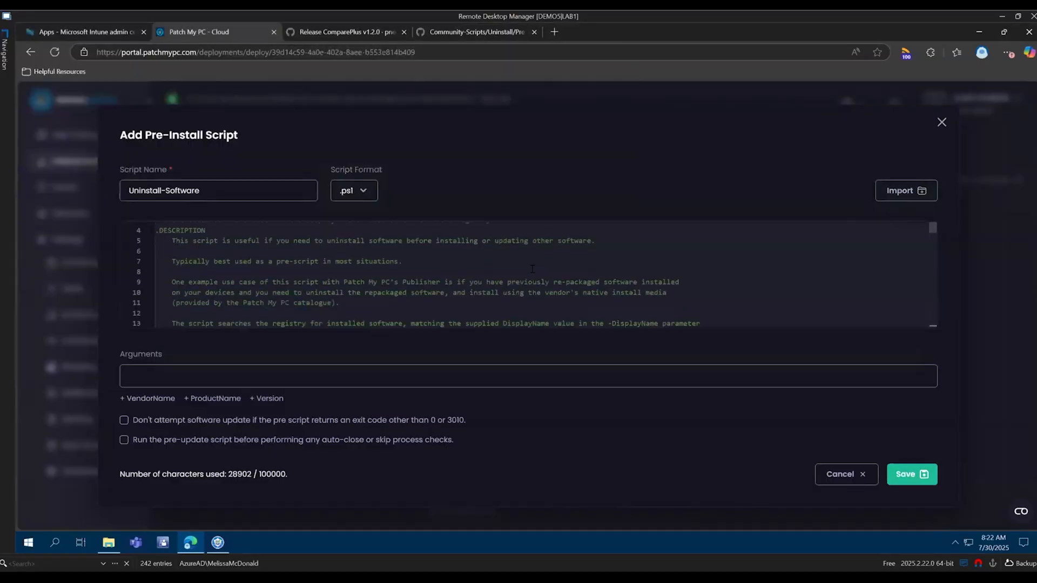
{"action": "scroll", "coordinate": [532, 268], "scroll_direction": "down", "scroll_amount": 8}
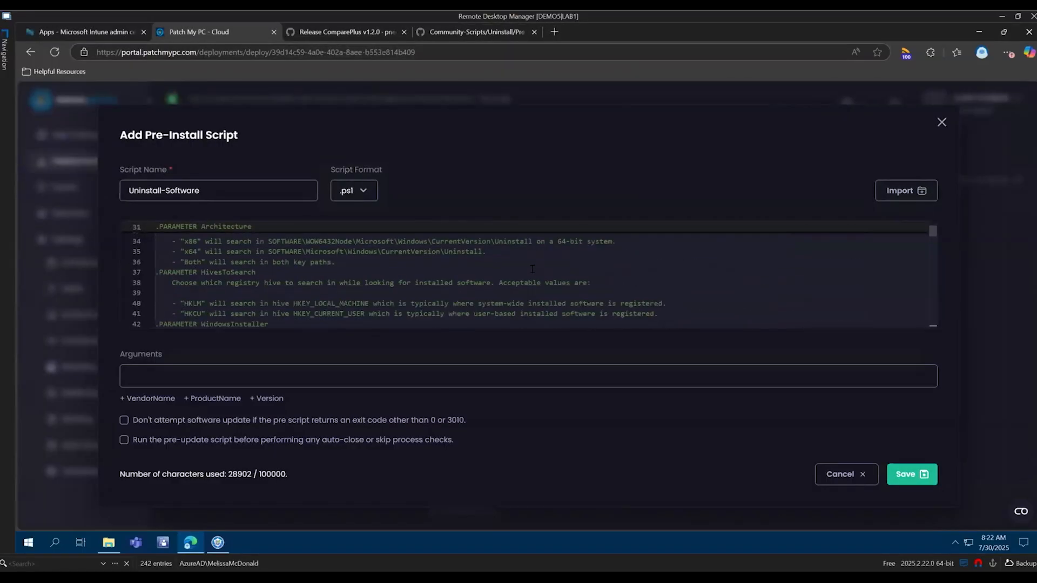
{"action": "scroll", "coordinate": [369, 278], "scroll_direction": "down", "scroll_amount": 8}
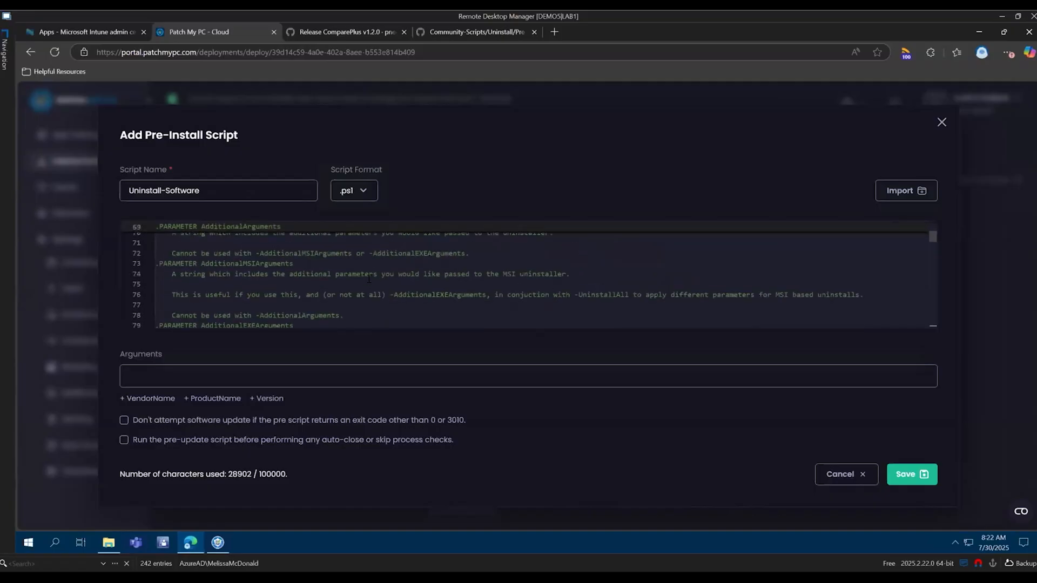
{"action": "scroll", "coordinate": [369, 279], "scroll_direction": "down", "scroll_amount": 10}
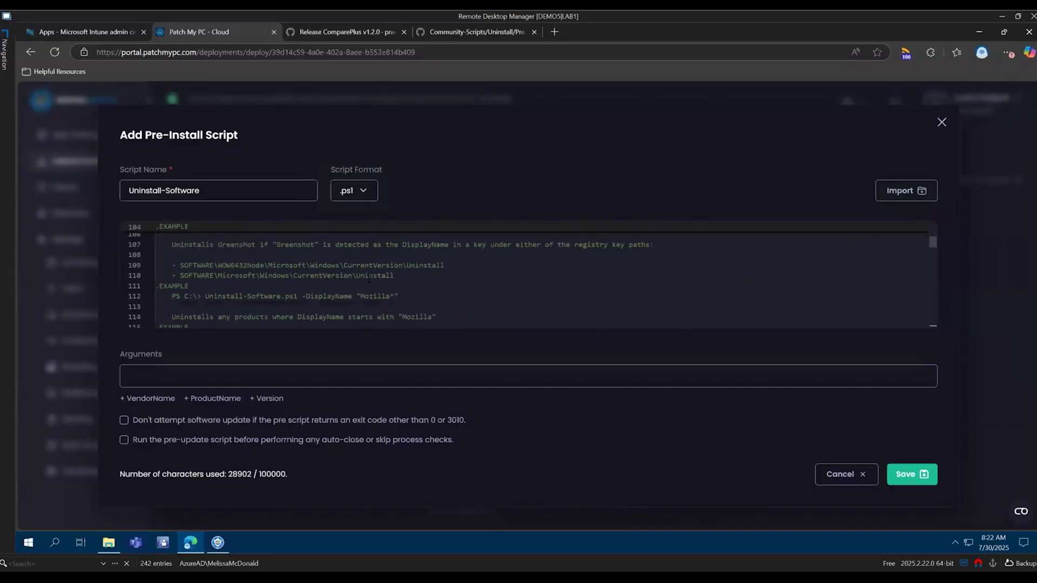
{"action": "scroll", "coordinate": [369, 279], "scroll_direction": "up", "scroll_amount": 2}
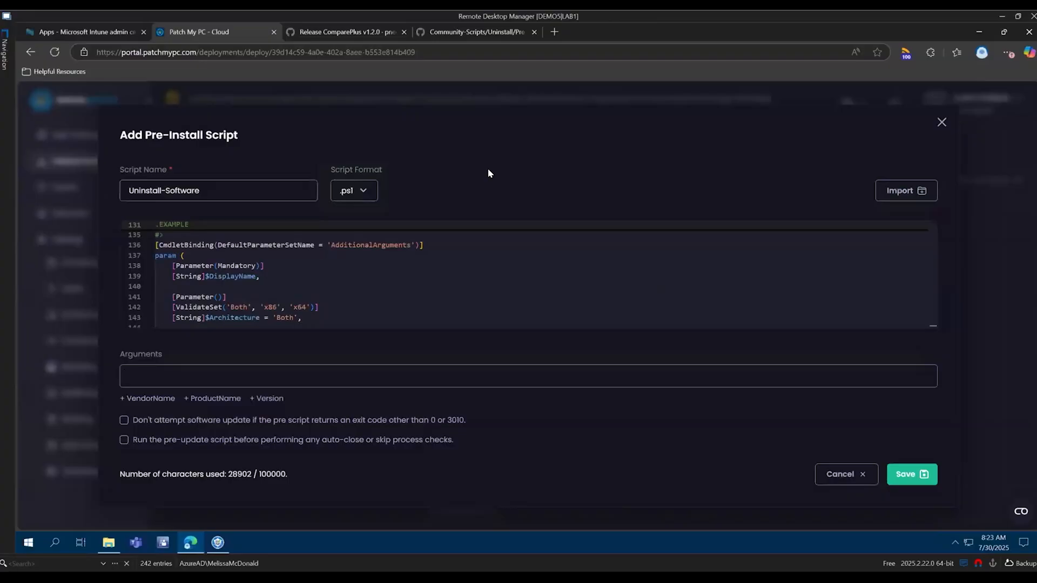
{"action": "type", "text": "-DisplayName \"7-zip*\"\""}
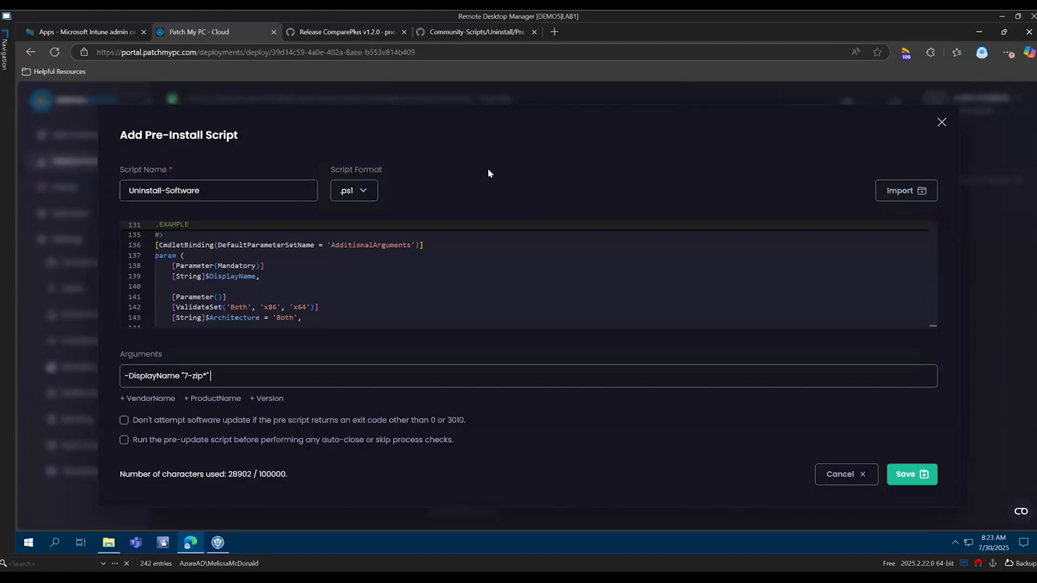
{"action": "type", "text": "-UninstallAll"}
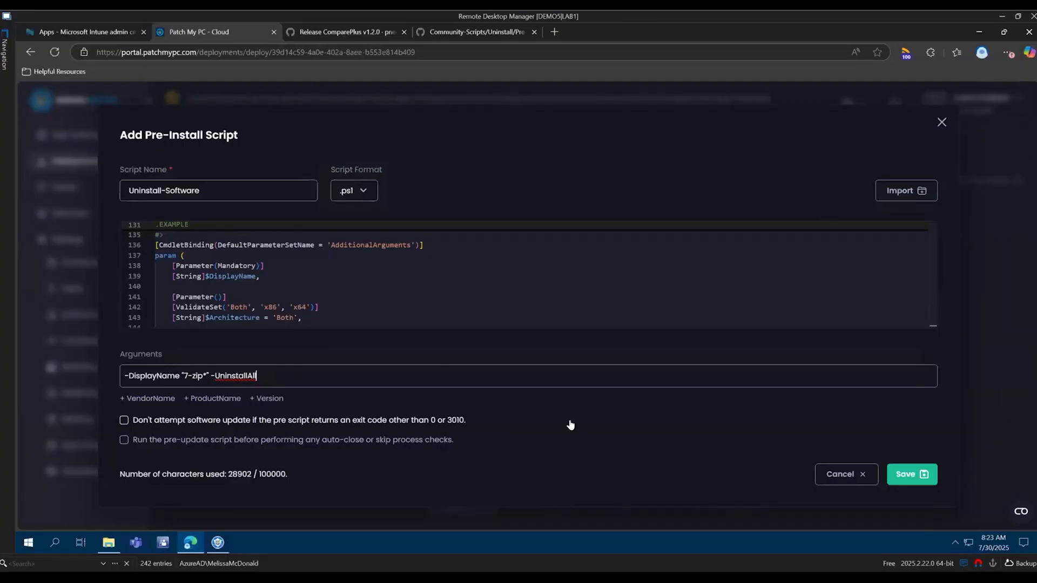
{"action": "left_click", "coordinate": [124, 420]}
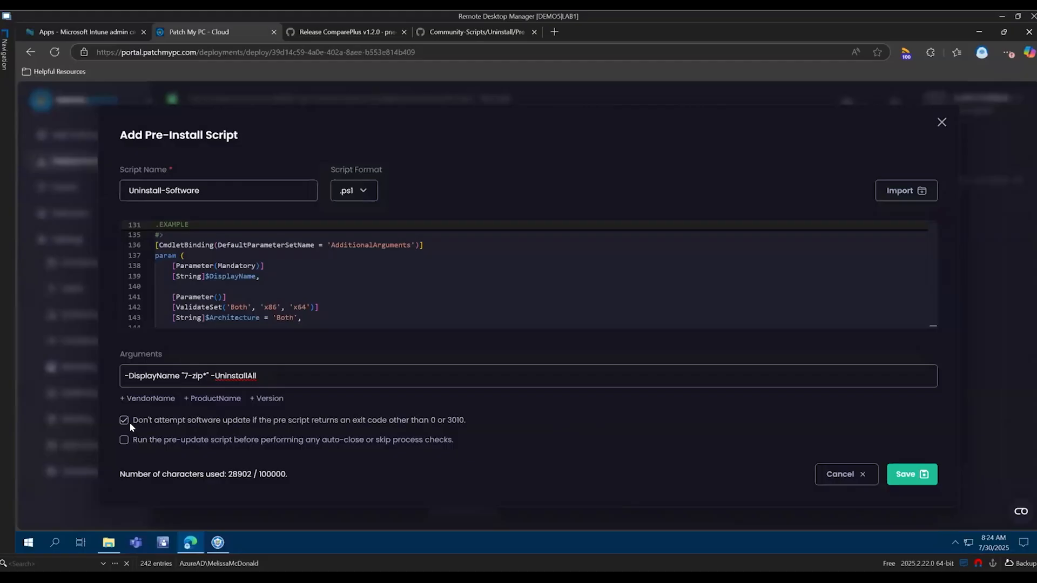
{"action": "left_click", "coordinate": [121, 421]}
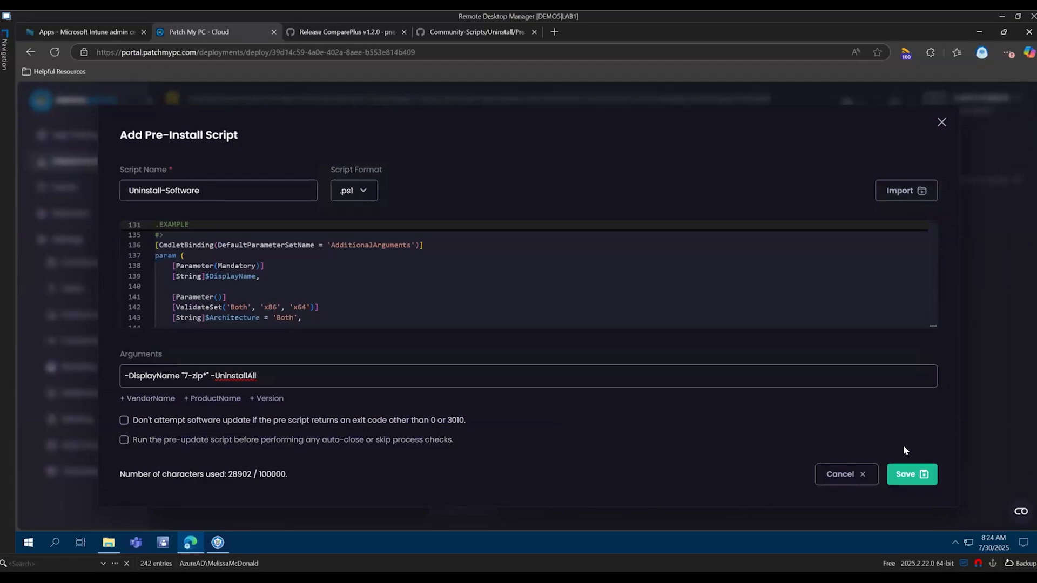
{"action": "left_click", "coordinate": [906, 472]}
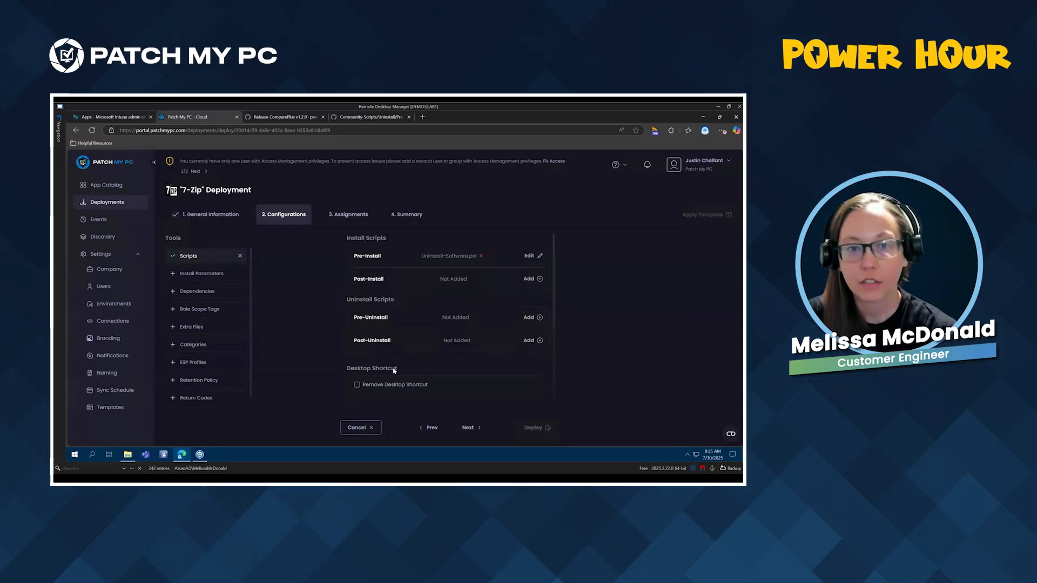
Add an available assignment for All Users to the 7-Zip deployment and deploy it.
{"action": "left_click", "coordinate": [467, 427]}
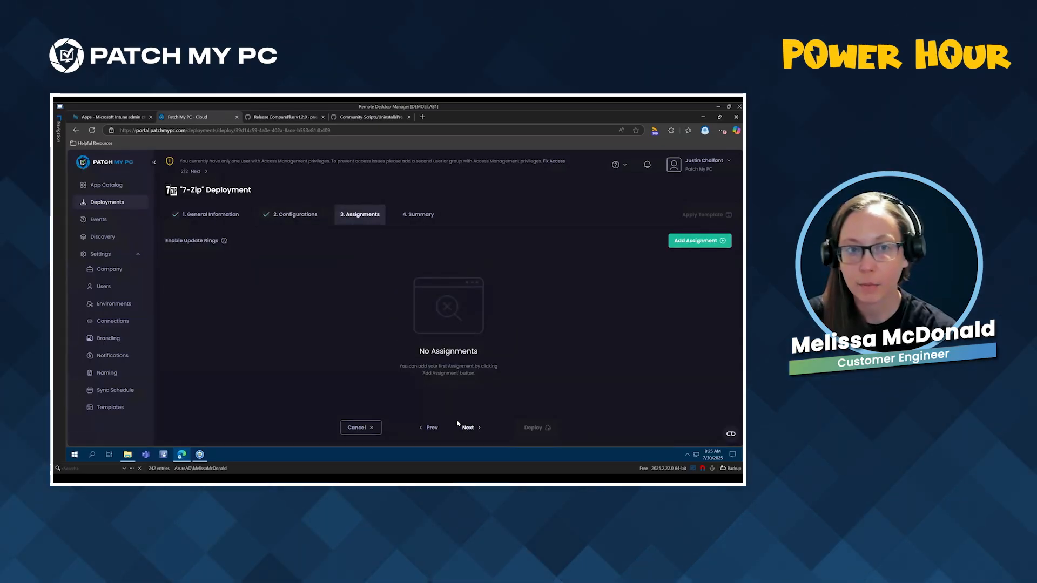
{"action": "left_click", "coordinate": [677, 244]}
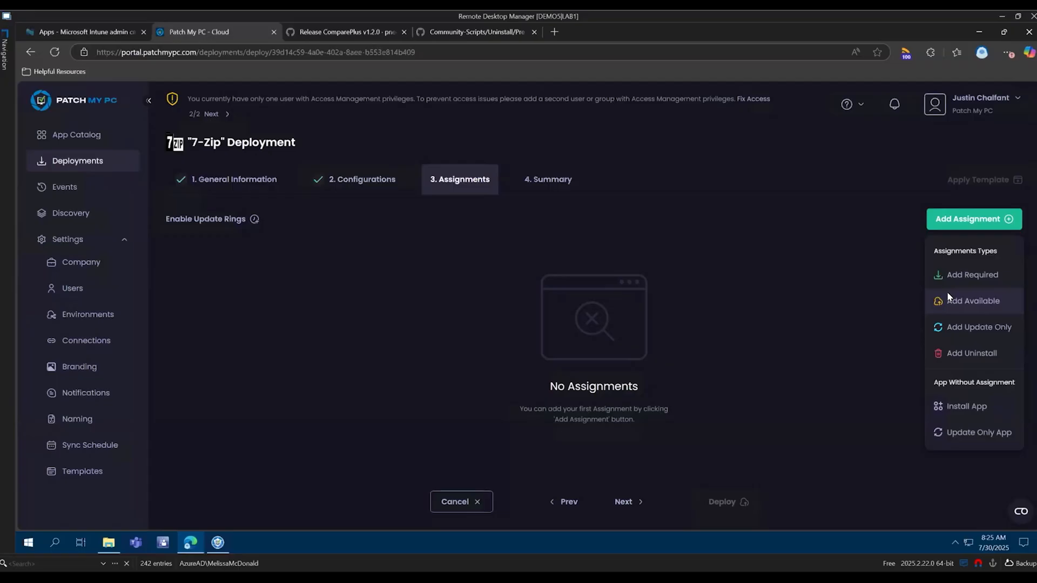
{"action": "left_click", "coordinate": [681, 294]}
{"action": "left_click", "coordinate": [576, 156]}
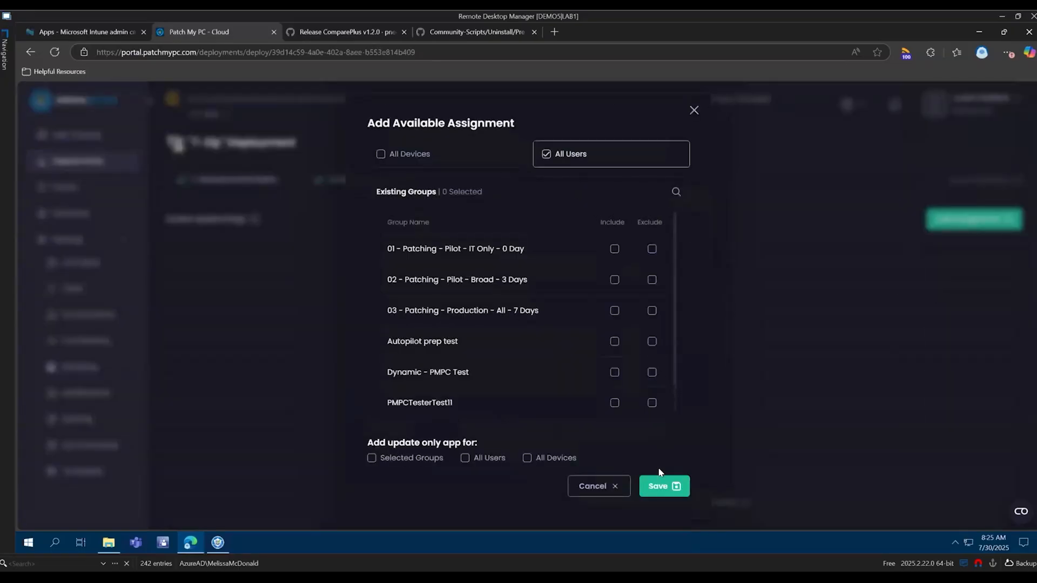
{"action": "left_click", "coordinate": [656, 486]}
{"action": "left_click", "coordinate": [717, 499]}
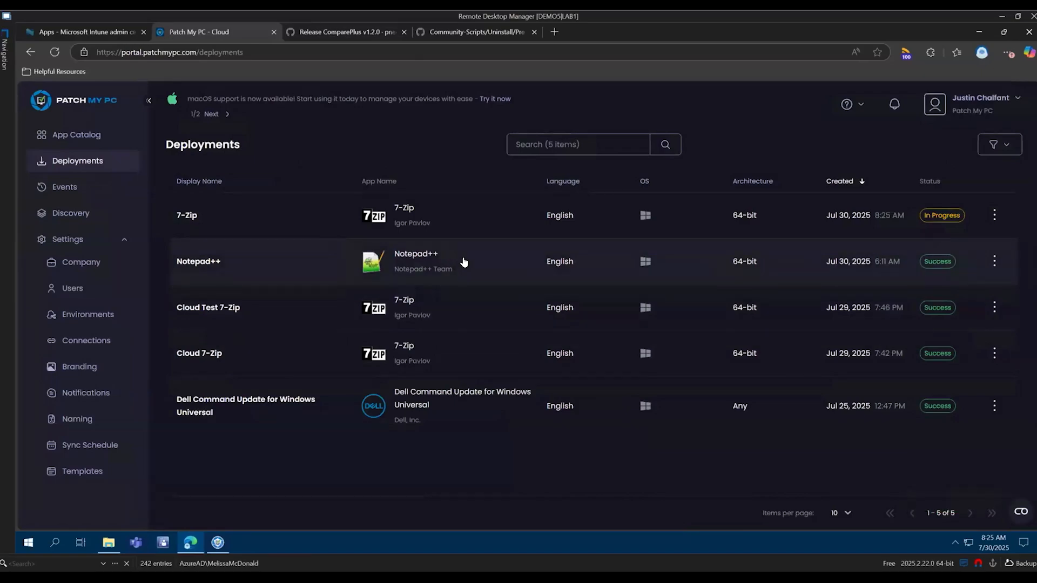
Open the existing Notepad++ deployment for editing and review its scripts, conflicting process and extra files configurations.
{"action": "left_click", "coordinate": [466, 262]}
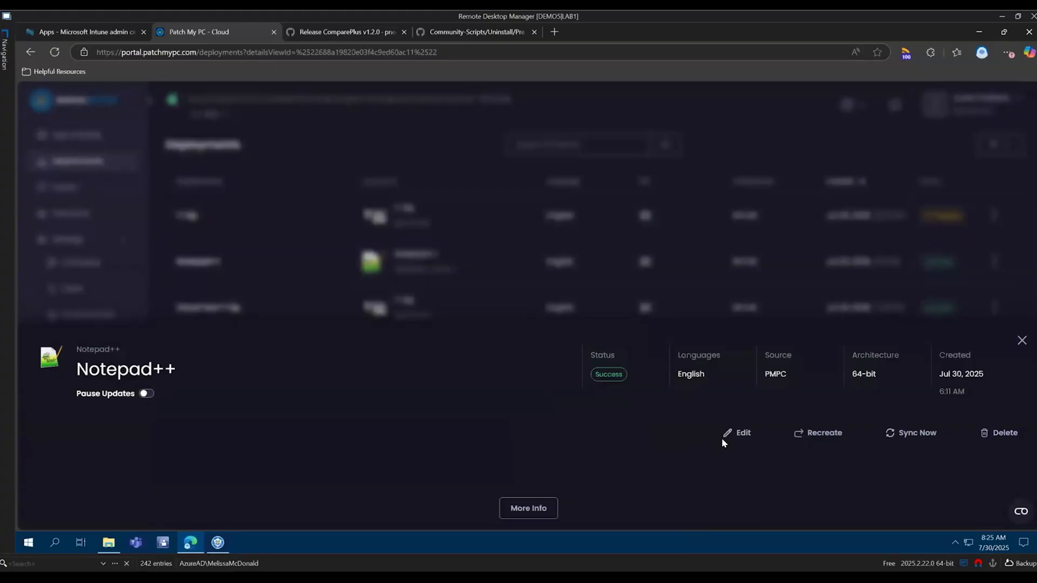
{"action": "left_click", "coordinate": [736, 433]}
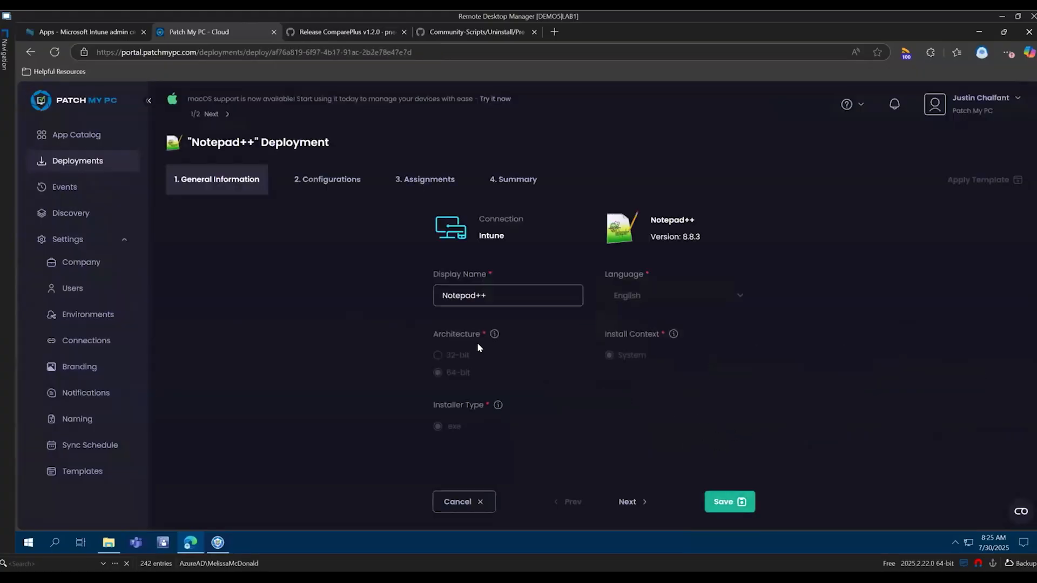
{"action": "left_click", "coordinate": [339, 187]}
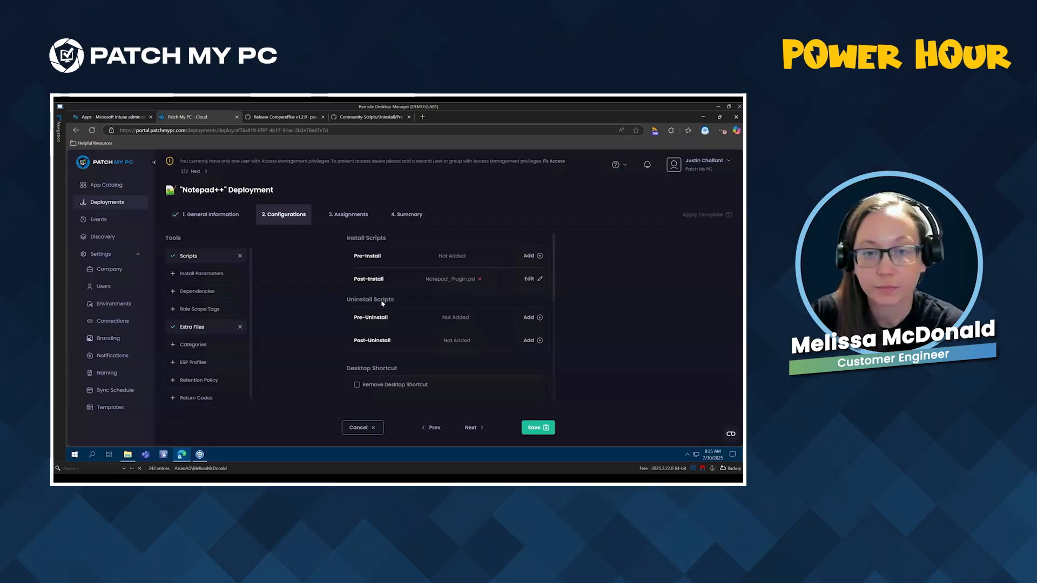
{"action": "scroll", "coordinate": [341, 302], "scroll_direction": "down", "scroll_amount": 4}
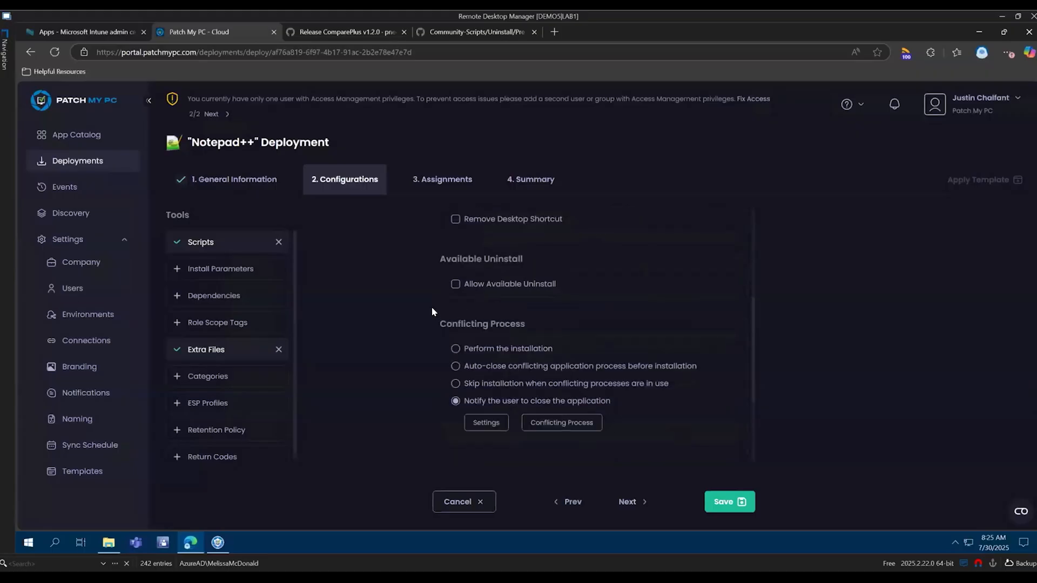
{"action": "scroll", "coordinate": [432, 311], "scroll_direction": "down", "scroll_amount": 3}
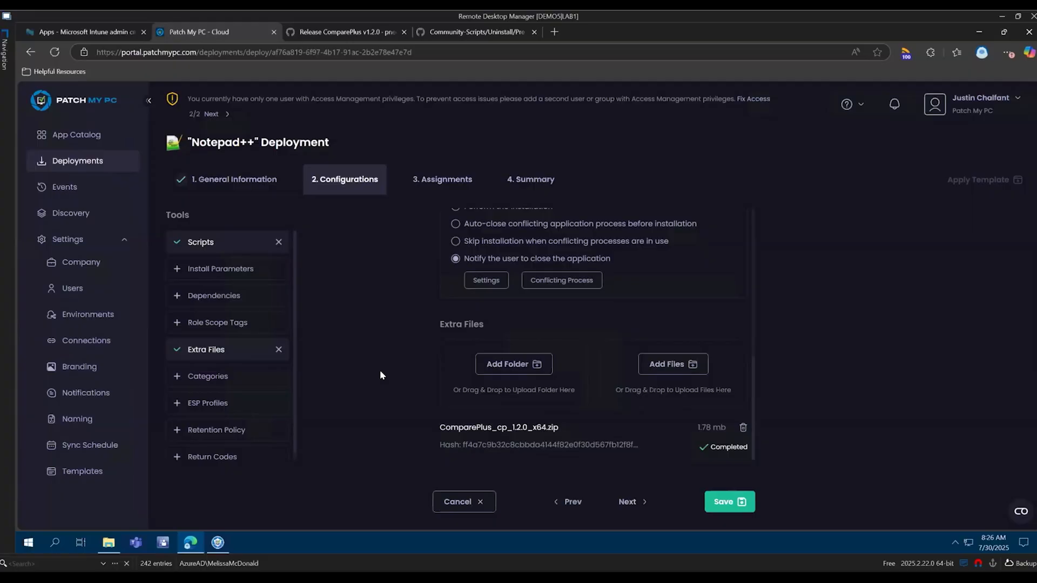
{"action": "scroll", "coordinate": [527, 352], "scroll_direction": "up", "scroll_amount": 8}
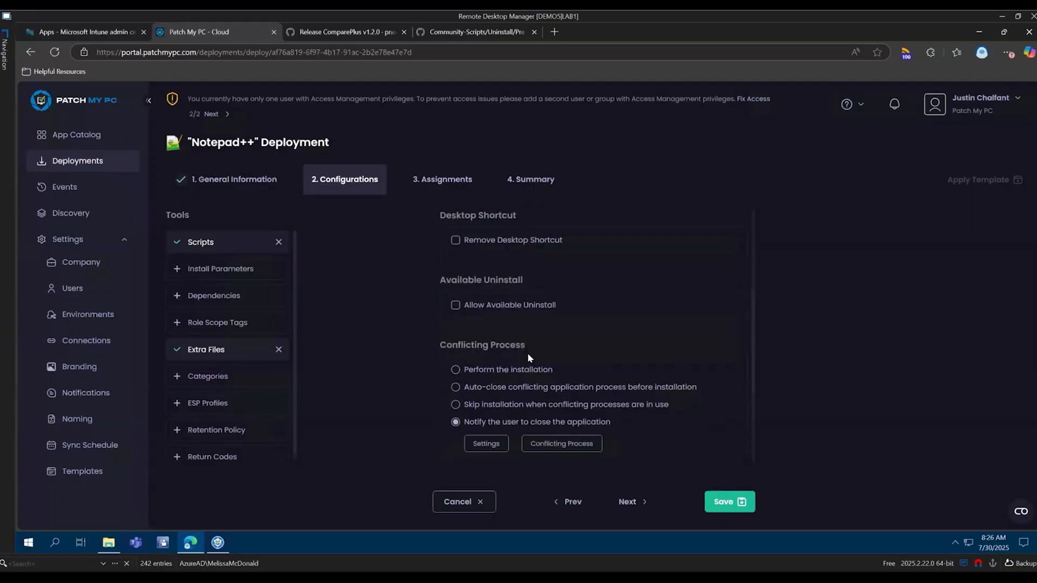
{"action": "scroll", "coordinate": [645, 342], "scroll_direction": "up", "scroll_amount": 1}
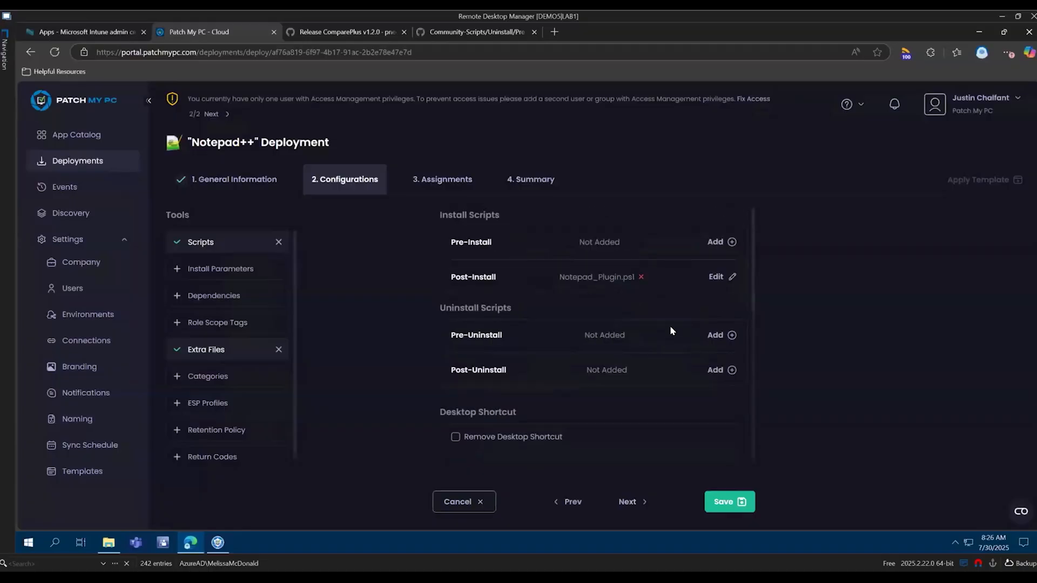
Examine the commands in the Notepad++ deployment's post-install script Notepad_Plugin.ps1 and close it without editing.
{"action": "left_click", "coordinate": [713, 277]}
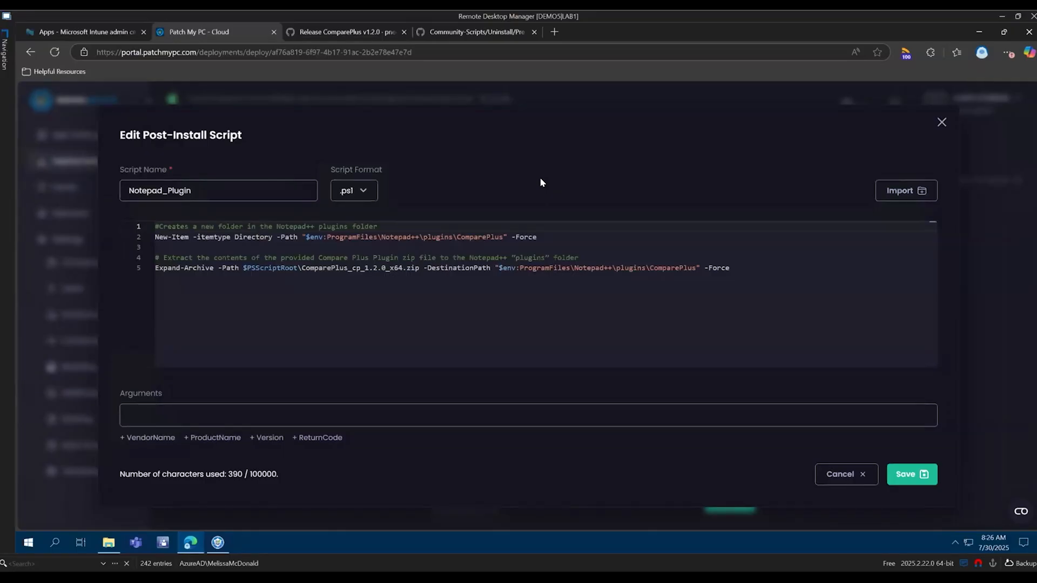
{"action": "left_click", "coordinate": [940, 120]}
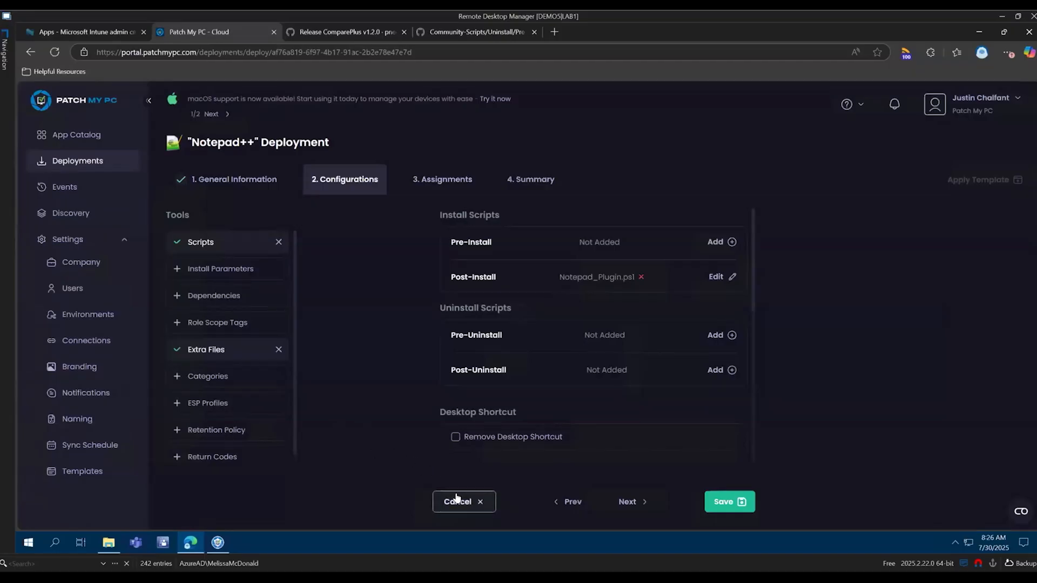
Add the Install Parameters configuration to the Notepad++ deployment.
{"action": "scroll", "coordinate": [254, 297], "scroll_direction": "down", "scroll_amount": 1}
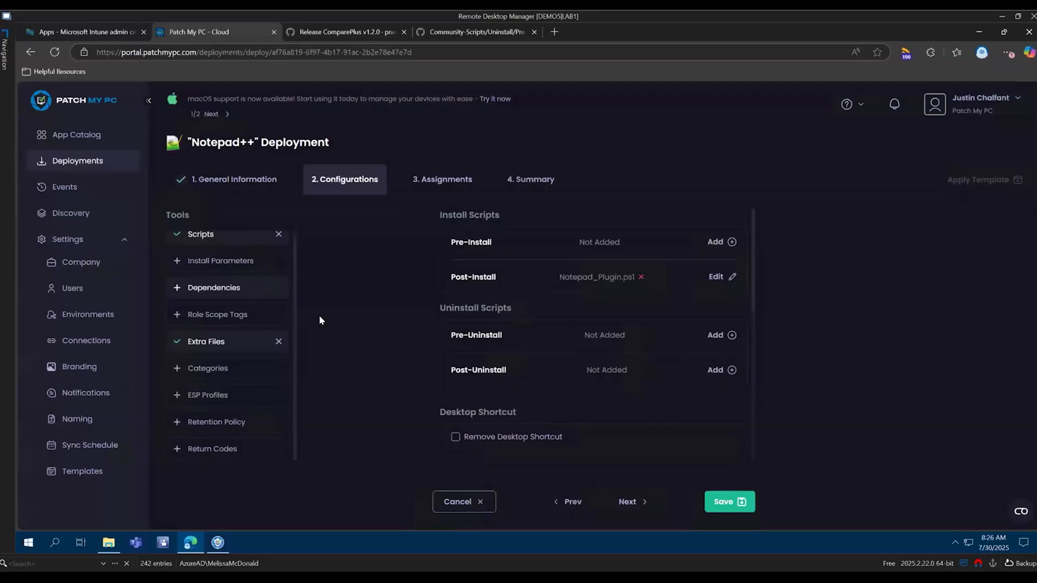
{"action": "scroll", "coordinate": [278, 343], "scroll_direction": "up", "scroll_amount": 1}
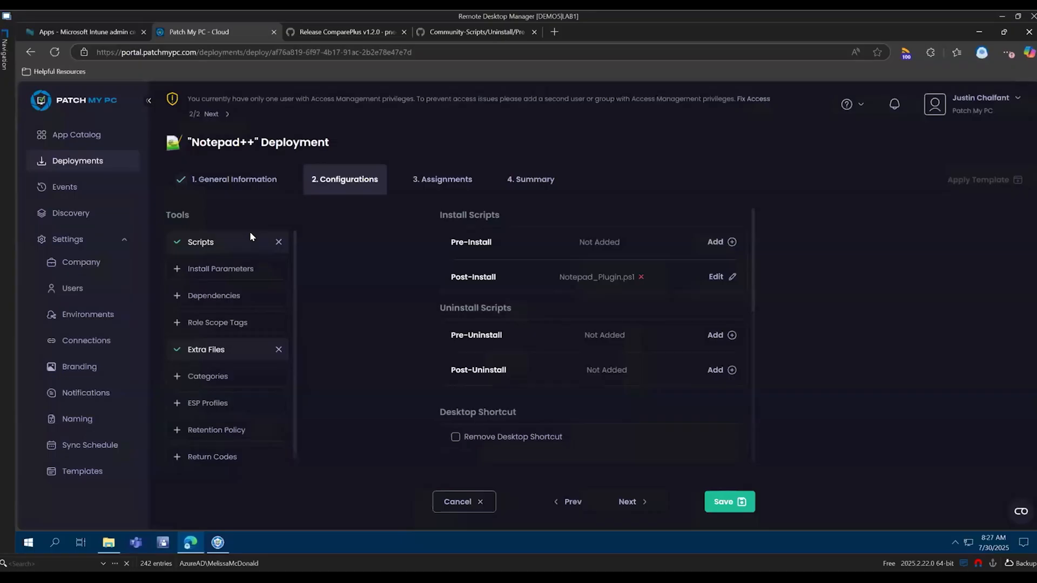
{"action": "scroll", "coordinate": [247, 287], "scroll_direction": "down", "scroll_amount": 1}
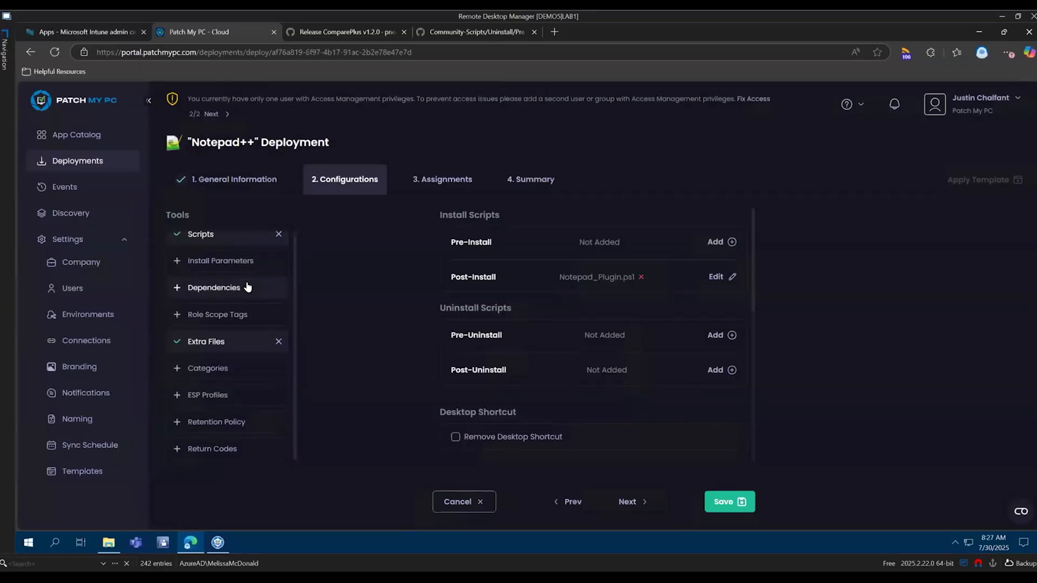
{"action": "left_click", "coordinate": [244, 263]}
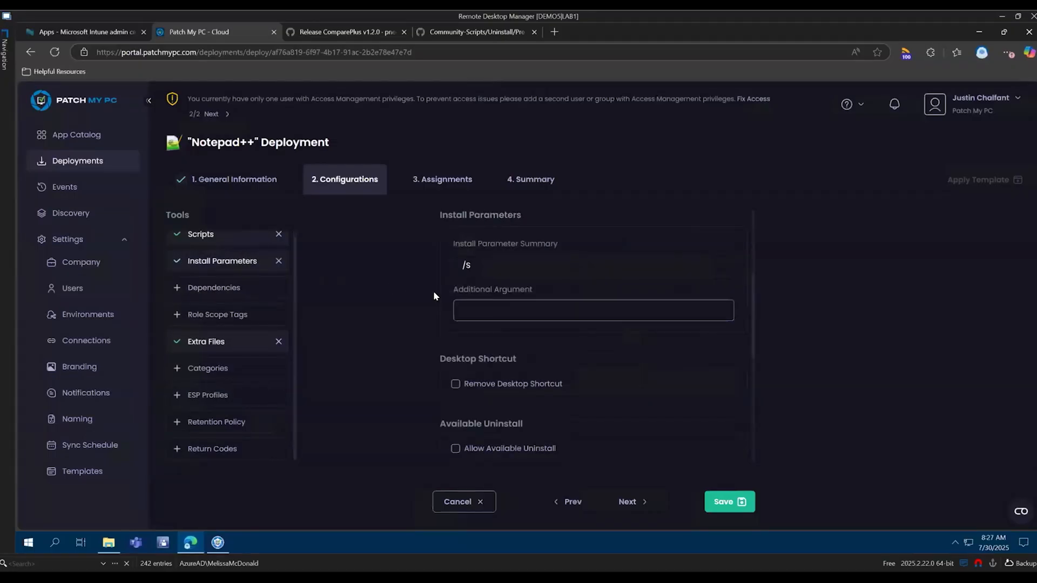